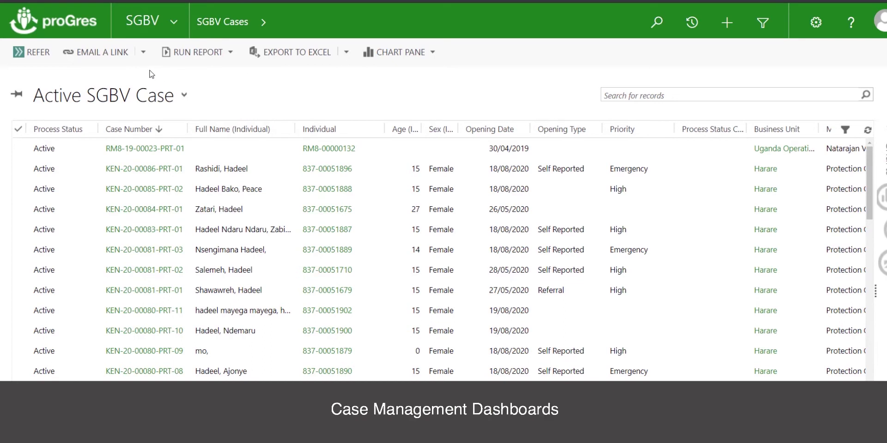
Step: Open the Dashboards page in the Common area of the SGBV module
left_click(178, 26)
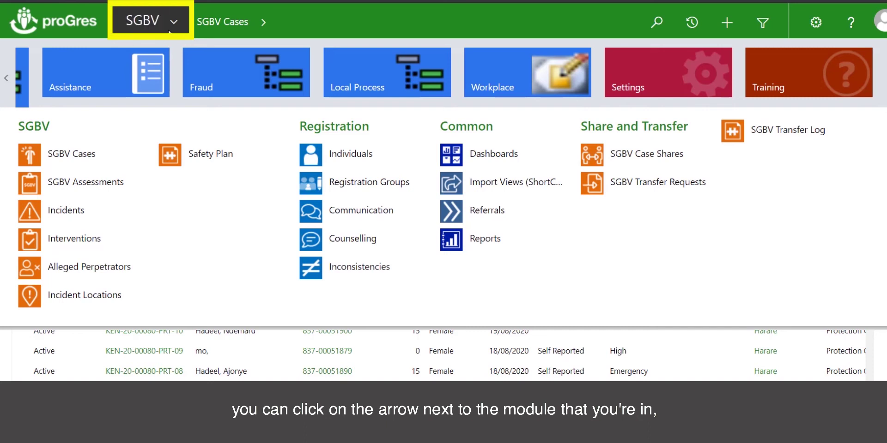
left_click(177, 34)
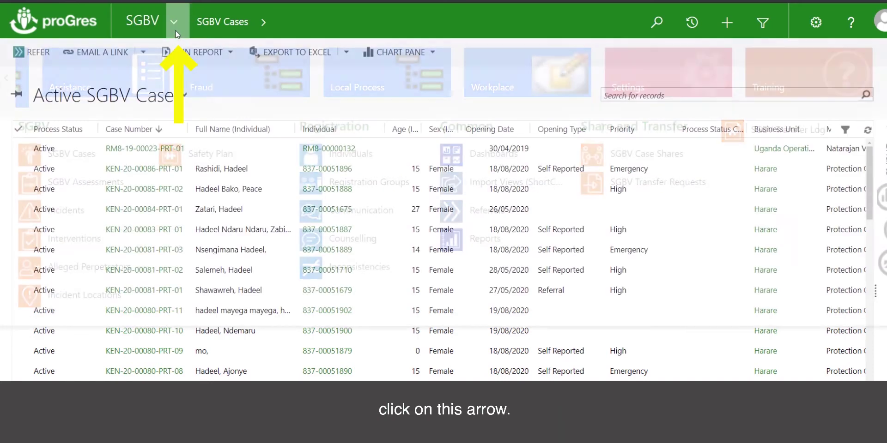
left_click(177, 34)
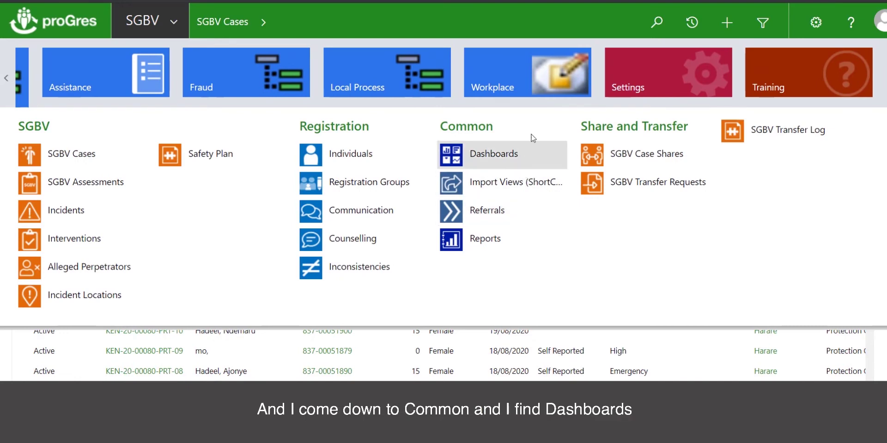
left_click(511, 160)
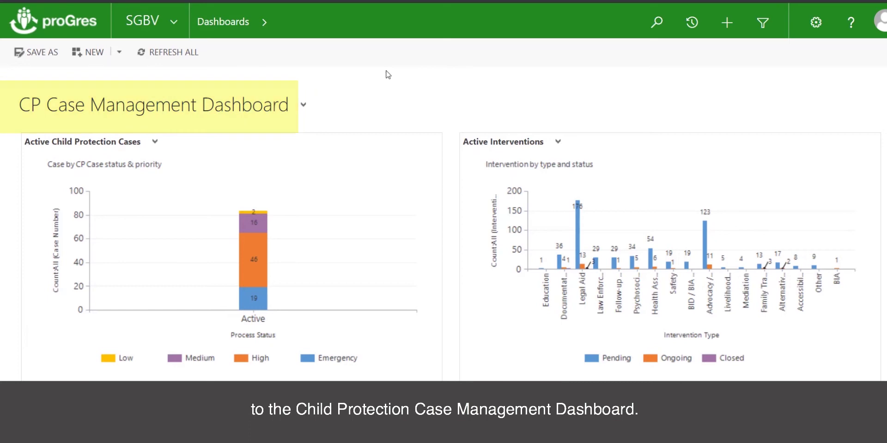
Step: Check which system dashboards are available and review the case, intervention and incident charts on the CP Case Management Dashboard
left_click(304, 109)
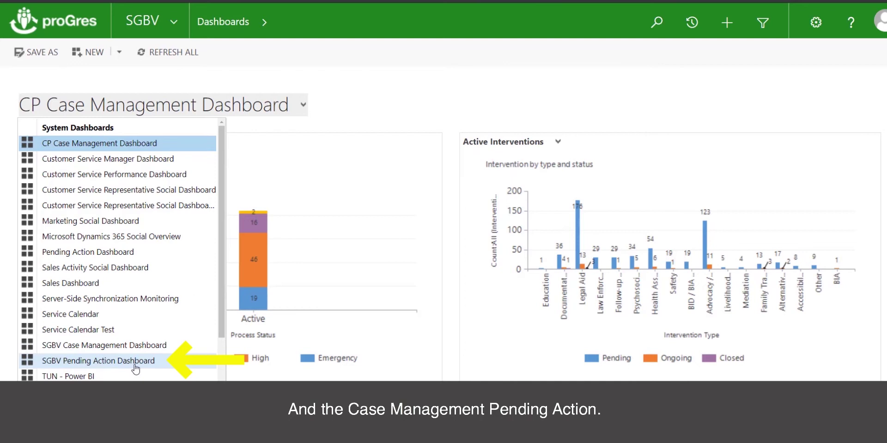
left_click(353, 98)
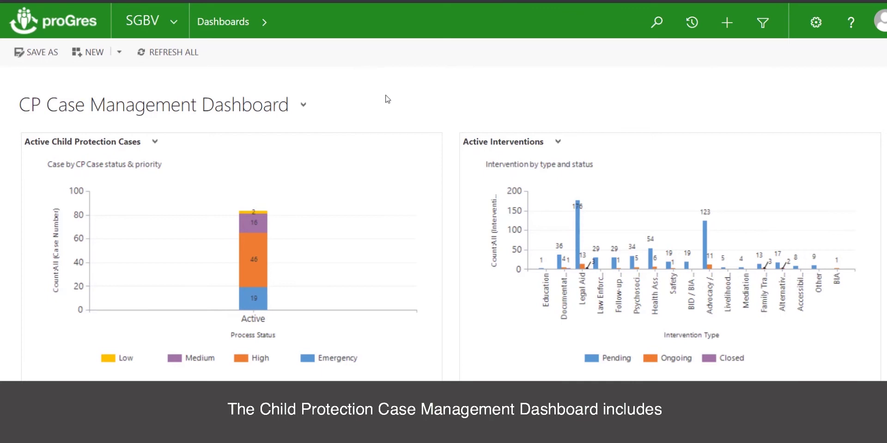
scroll(670, 231, "down", 2)
scroll(670, 231, "up", 2)
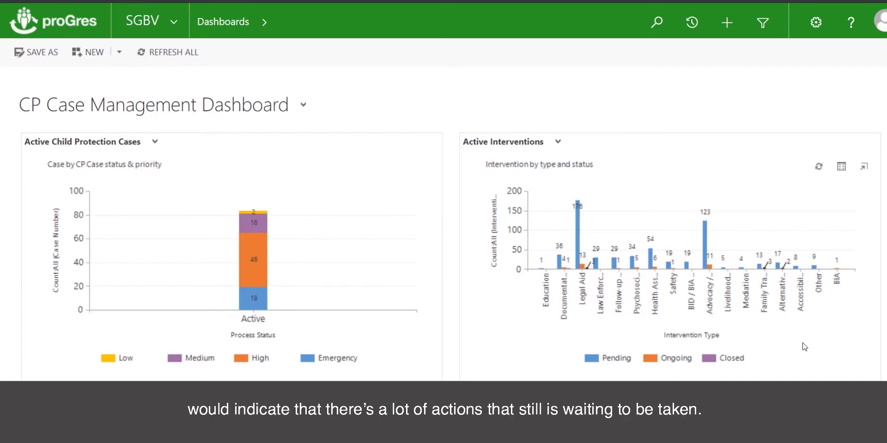
scroll(805, 347, "down", 9)
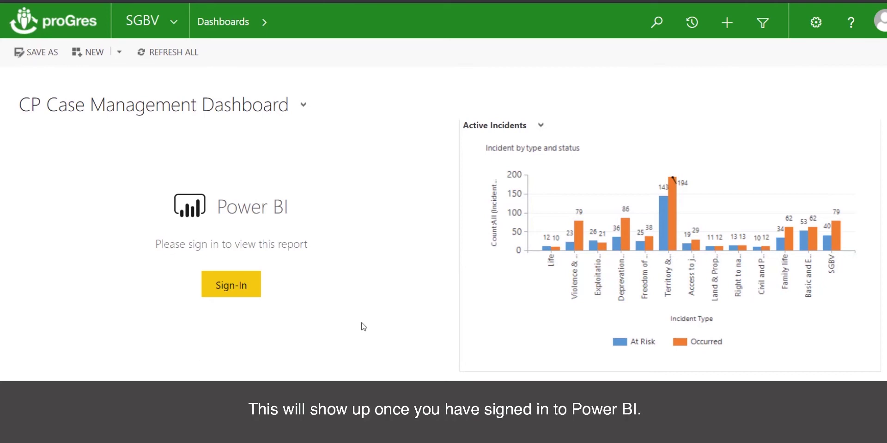
Step: Switch to the SGBV Case Management Dashboard and review its case, intervention and incident charts
left_click(303, 105)
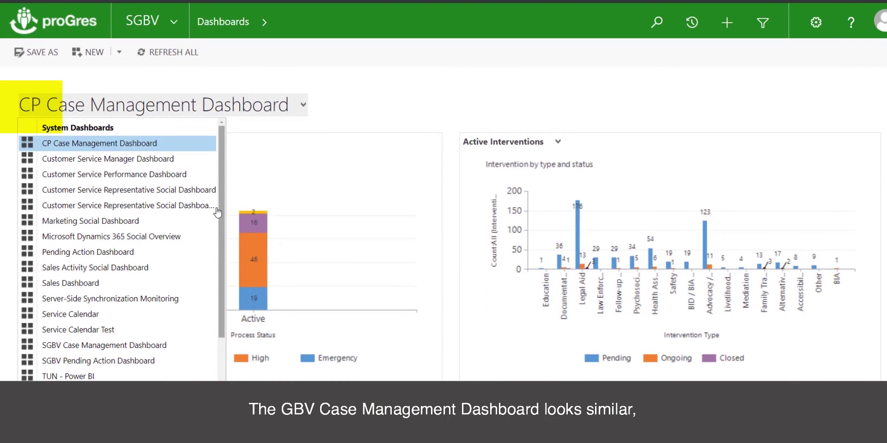
left_click(156, 351)
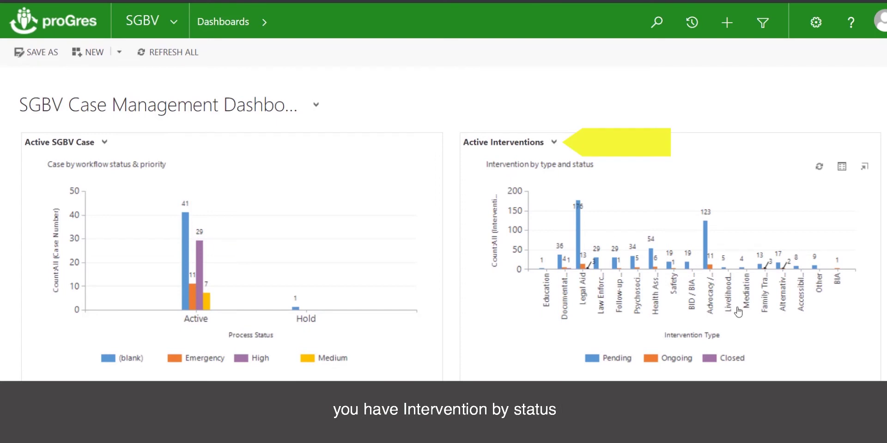
scroll(754, 369, "down", 5)
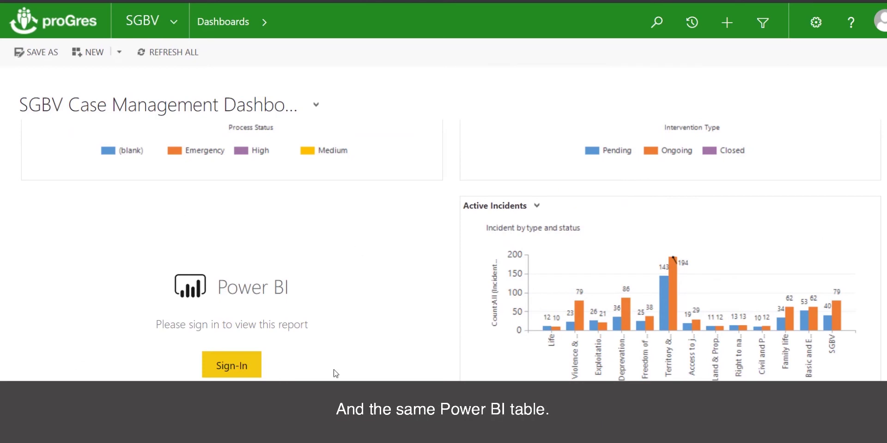
Step: Switch to the Pending Action Dashboard and check the status and dates of the active follow-up intervention
left_click(316, 105)
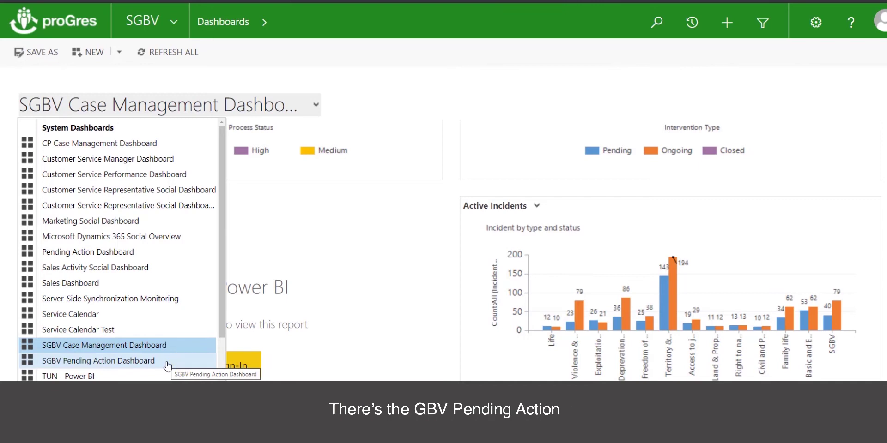
left_click(140, 255)
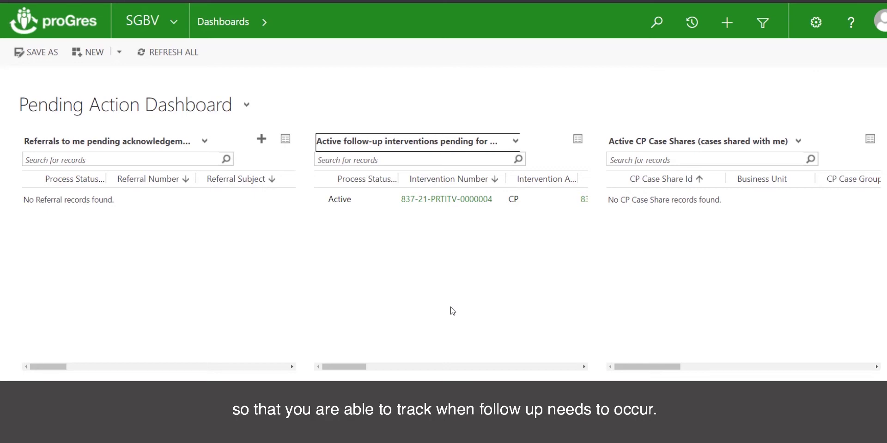
left_click(350, 368)
left_click_drag(350, 369, 449, 367)
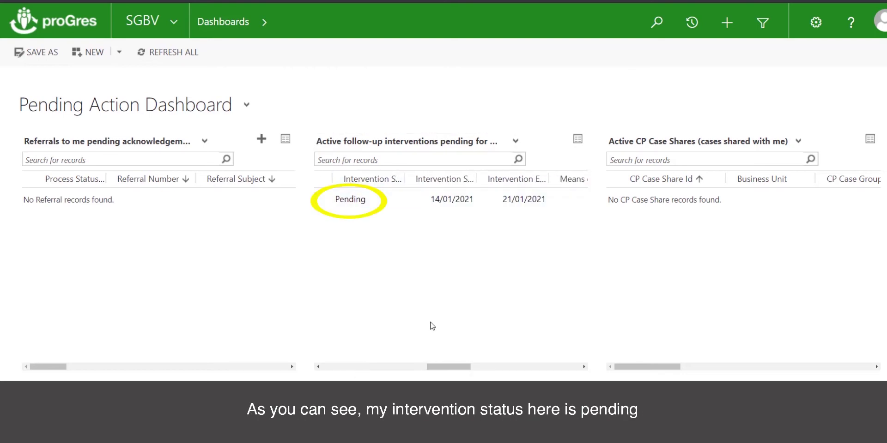
Step: Open the pending follow-up intervention record and review its type, sub-type and other details
left_click_drag(461, 365, 356, 367)
left_click(469, 199)
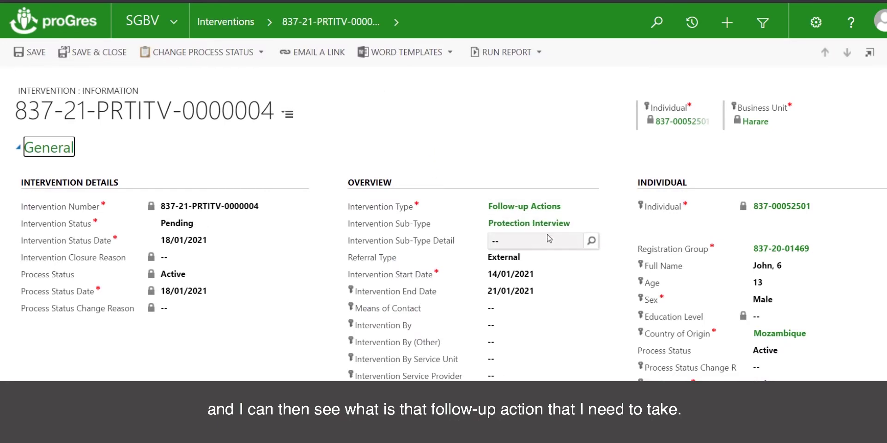
scroll(507, 159, "down", 1)
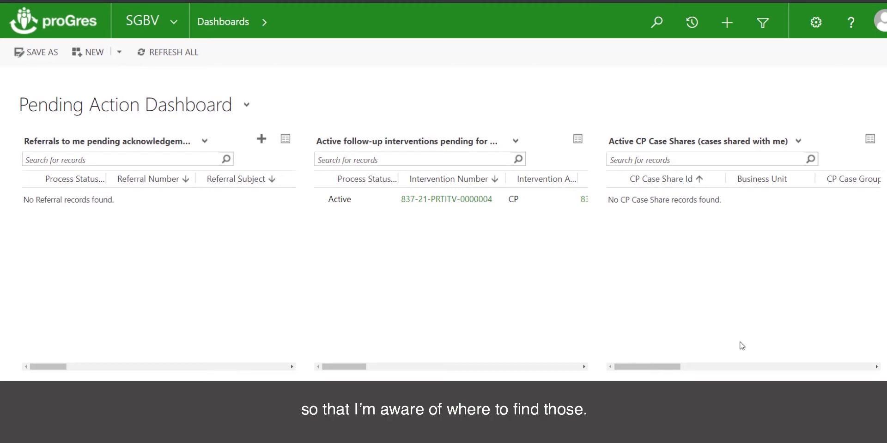
Step: Return to the Pending Action Dashboard and review its pending BIA, BID and CP transfer request lists
scroll(144, 226, "down", 5)
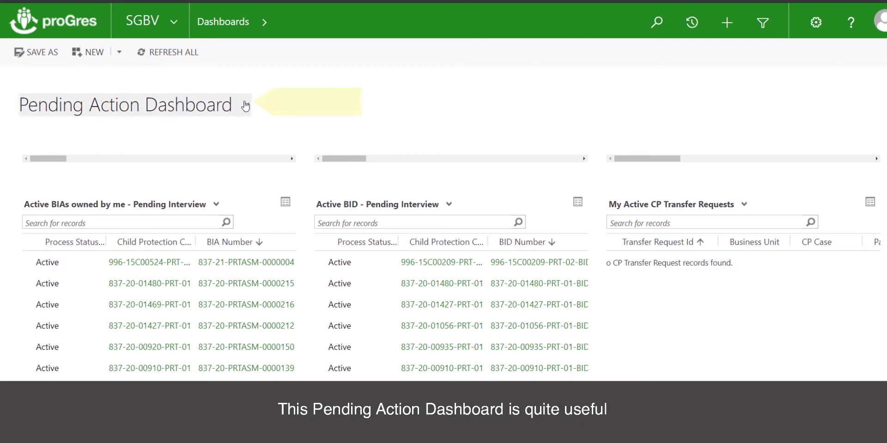
scroll(415, 126, "up", 5)
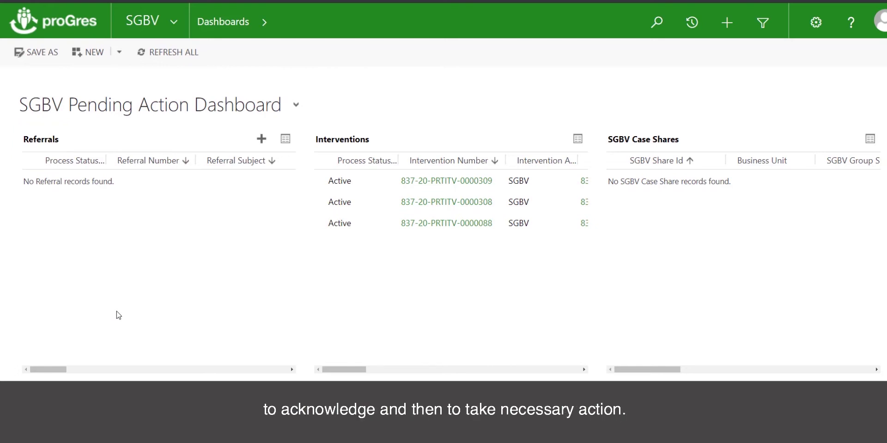
Step: On the SGBV Pending Action Dashboard, review the referral details, pending assessments and active SGBV transfer requests
scroll(118, 300, "down", 4)
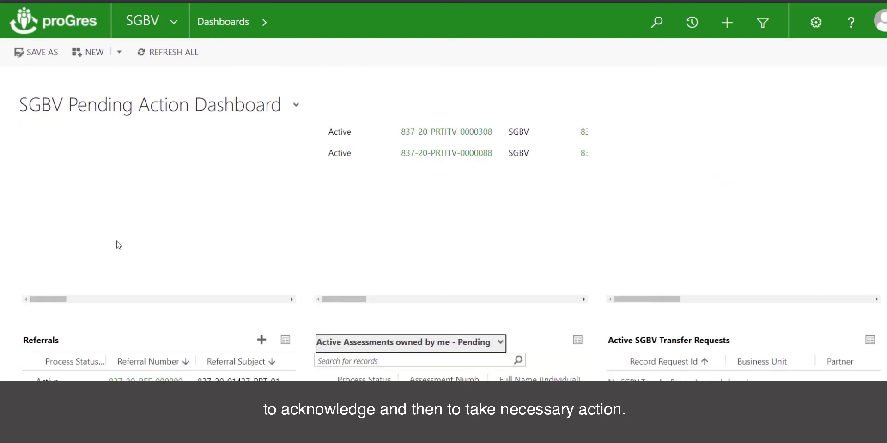
scroll(113, 208, "down", 1)
scroll(111, 220, "down", 1)
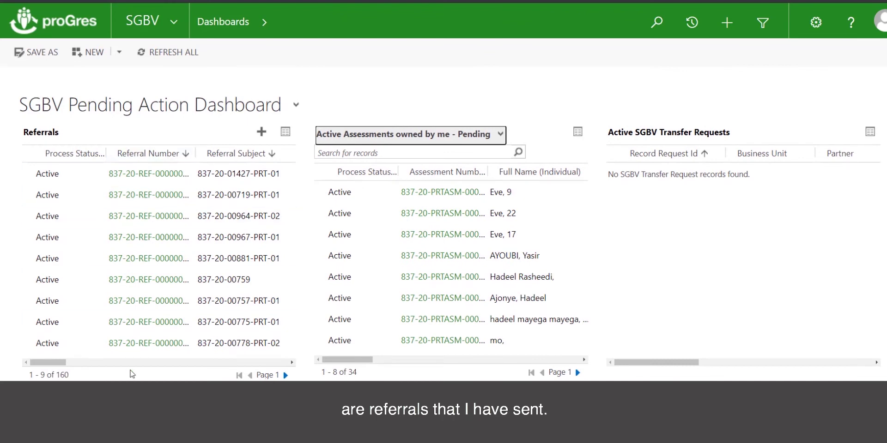
left_click_drag(57, 364, 116, 366)
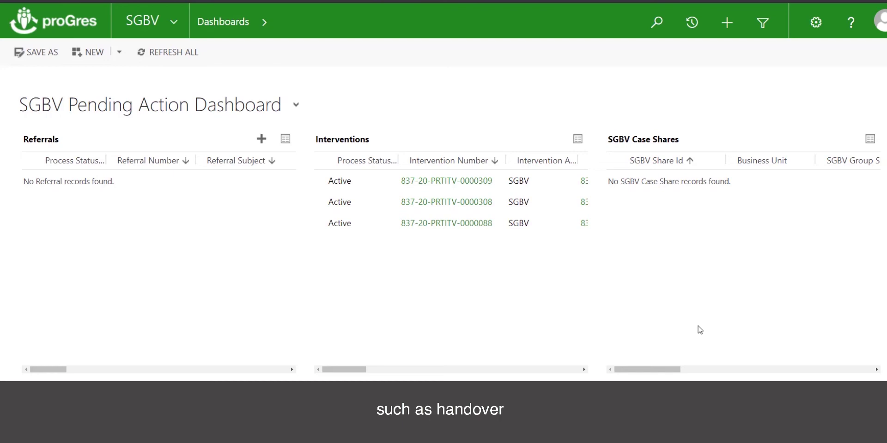
scroll(679, 343, "down", 3)
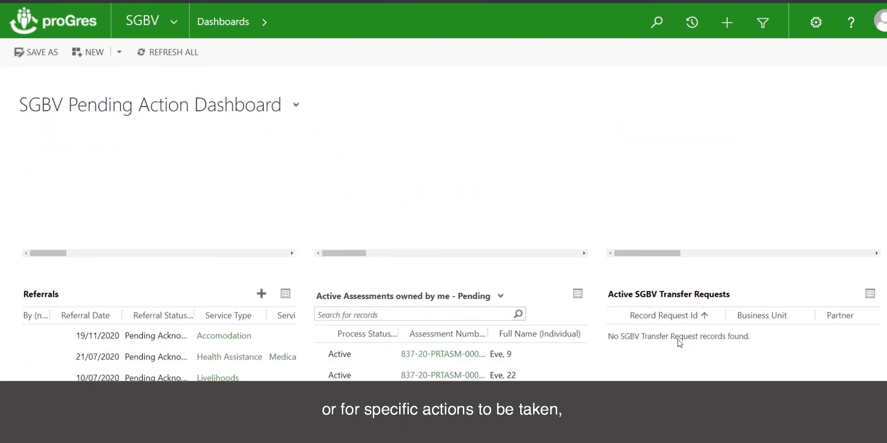
scroll(673, 378, "down", 2)
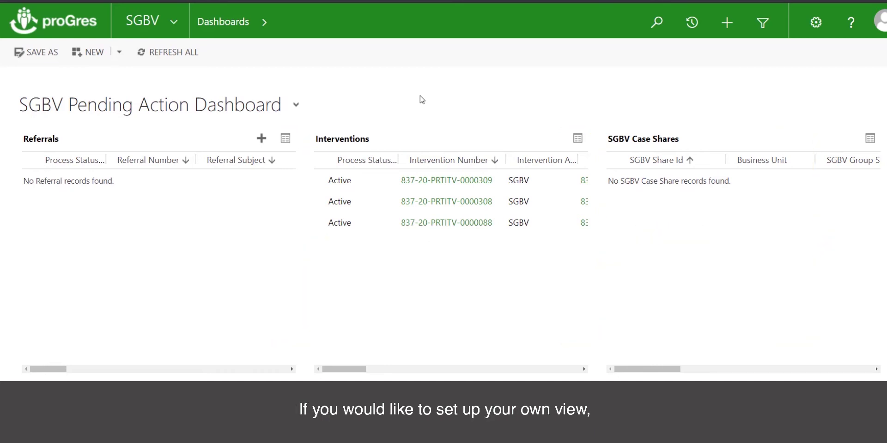
Step: Open the Referrals list from the Common area and start a new Advanced Find view for referrals
left_click(174, 15)
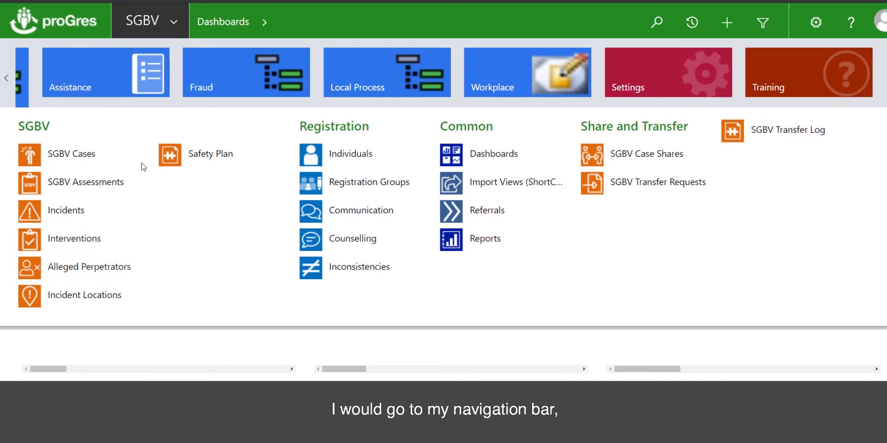
left_click(479, 209)
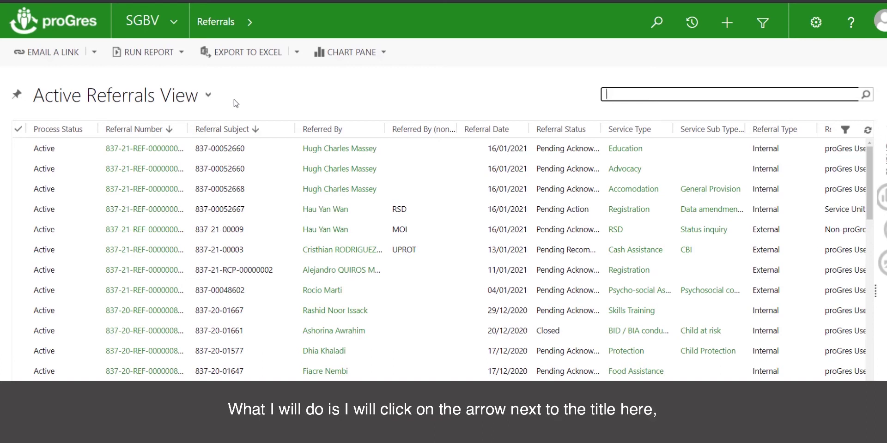
left_click(208, 95)
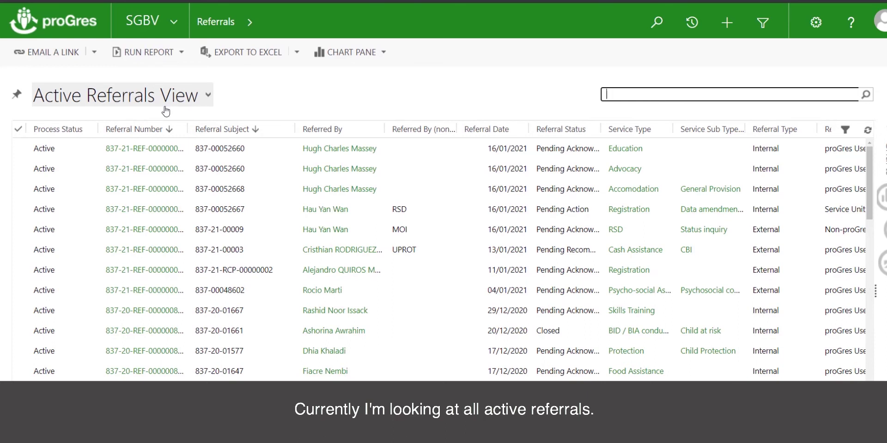
left_click(207, 98)
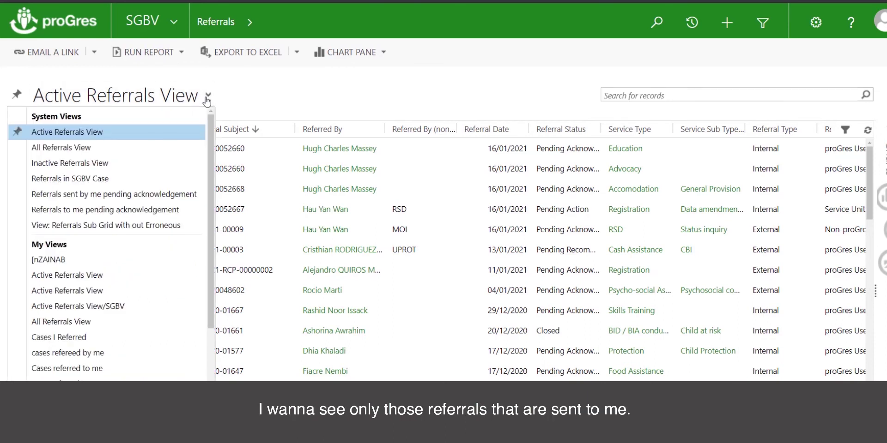
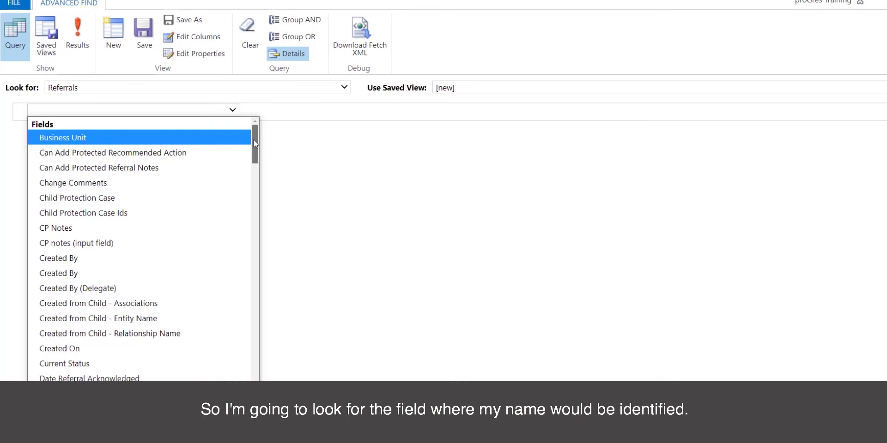
Step: Add a filter criterion on the proGres user field to the new referrals view
scroll(254, 140, "down", 3)
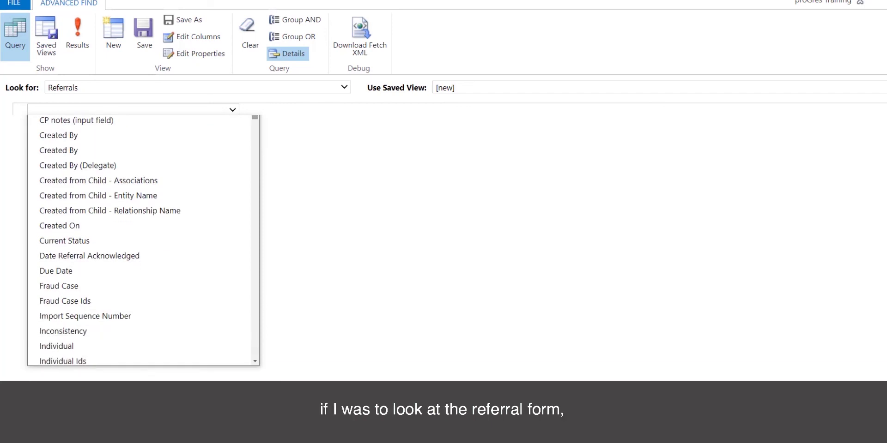
scroll(254, 125, "down", 6)
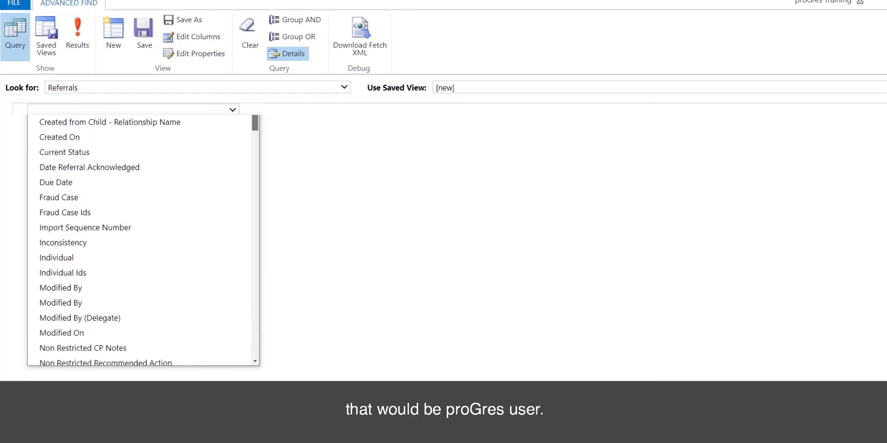
scroll(255, 129, "down", 1)
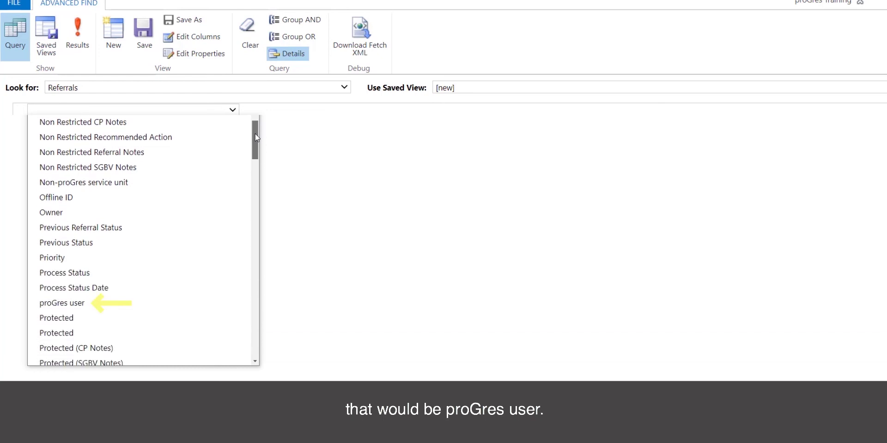
left_click(63, 301)
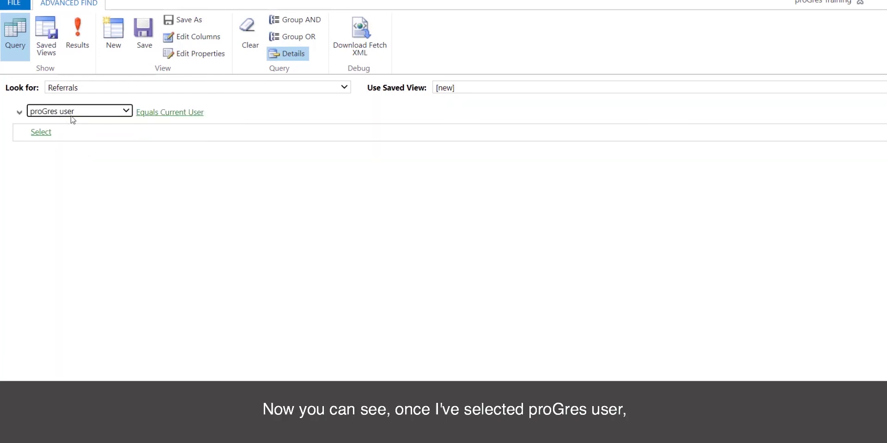
Step: Try the Equals operator on the proGres user criterion and return it to Equals Current User
left_click(165, 123)
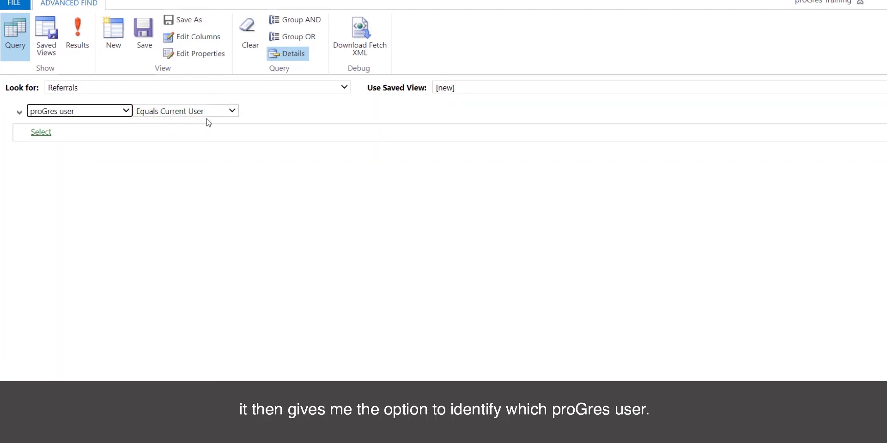
left_click(202, 121)
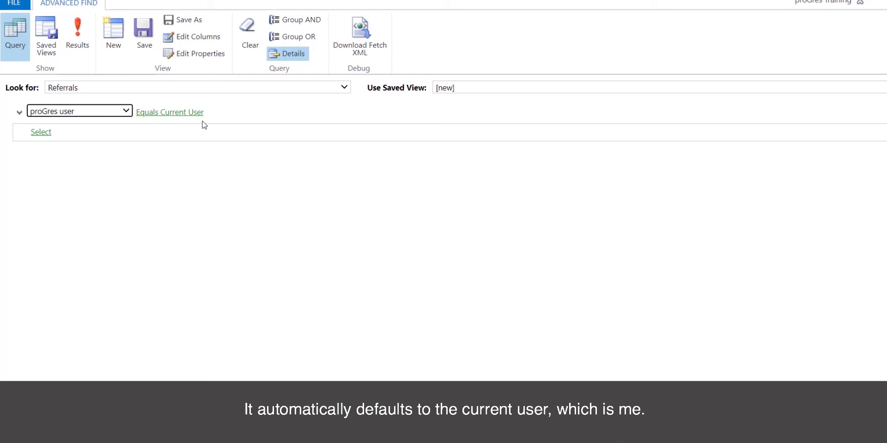
left_click(232, 112)
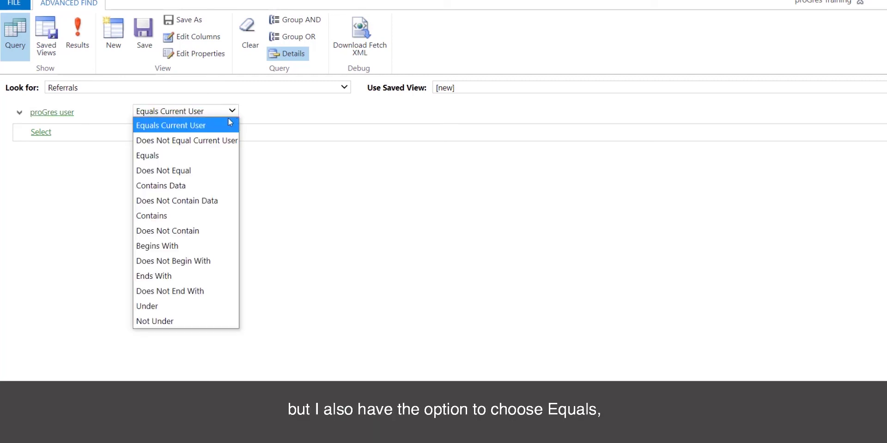
left_click(187, 155)
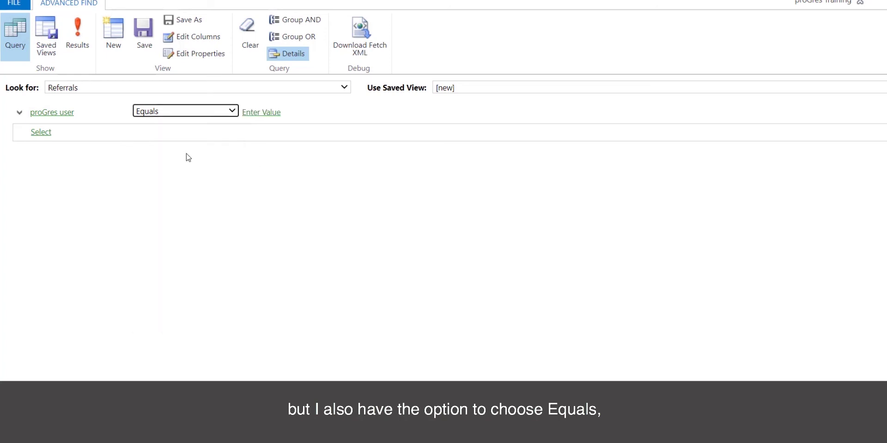
left_click(268, 112)
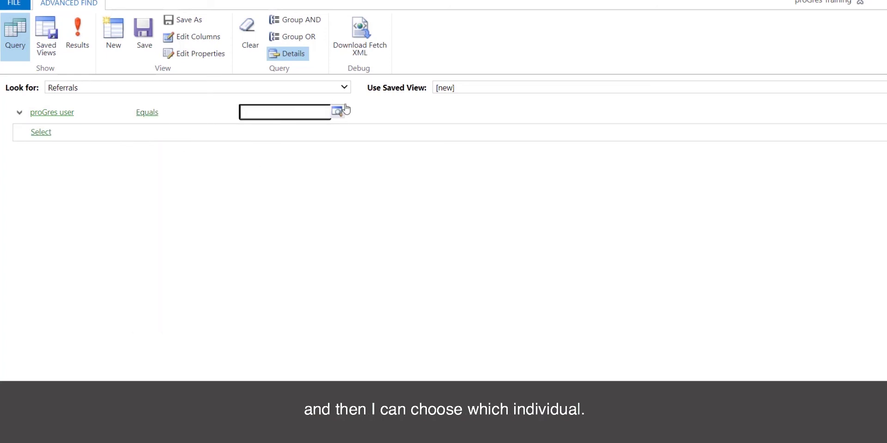
left_click(191, 112)
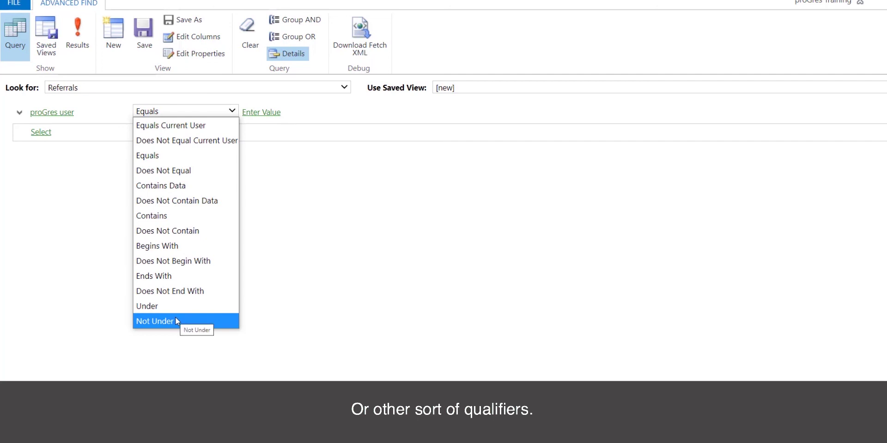
left_click(159, 124)
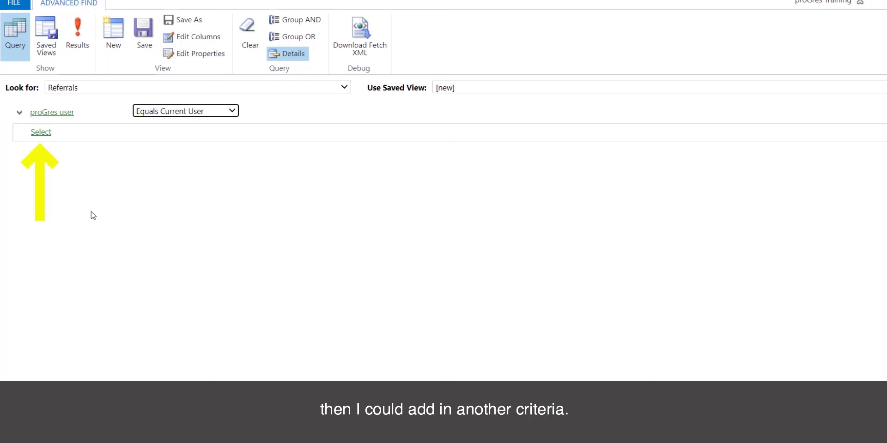
Step: Add a second filter criterion on the Referral Status field, below the proGres user criterion
left_click(41, 132)
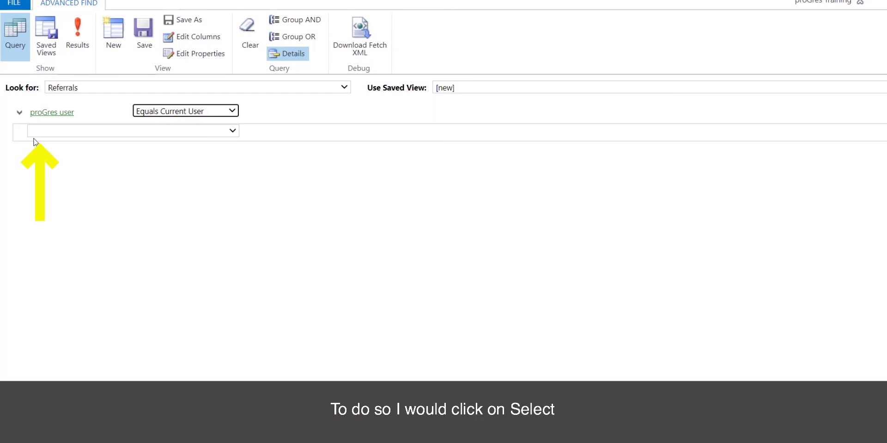
left_click(71, 132)
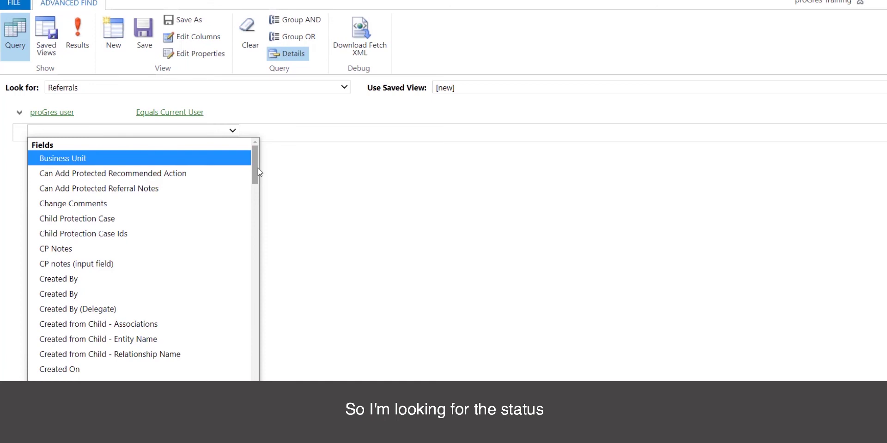
left_click_drag(254, 169, 253, 257)
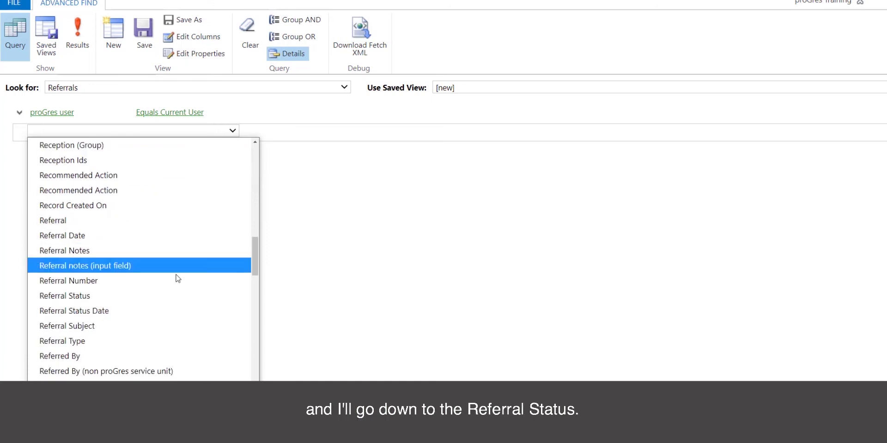
left_click(89, 298)
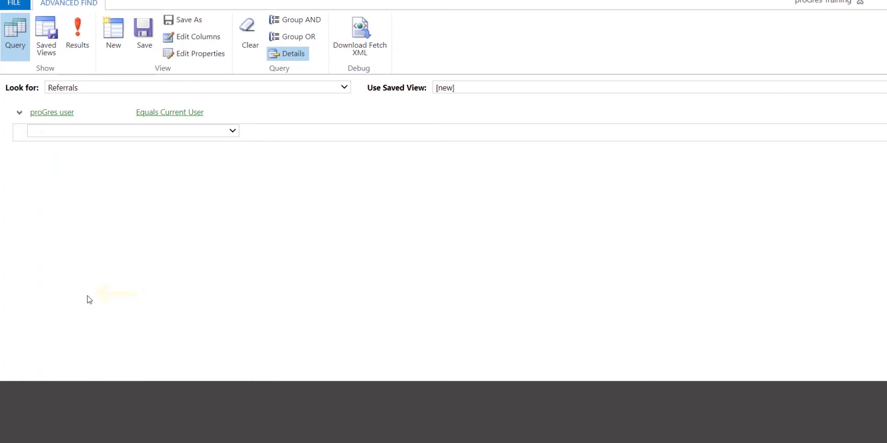
mouse_move(159, 137)
Step: Set the Referral Status criterion to equal Pending Acknowledgement
left_click(298, 130)
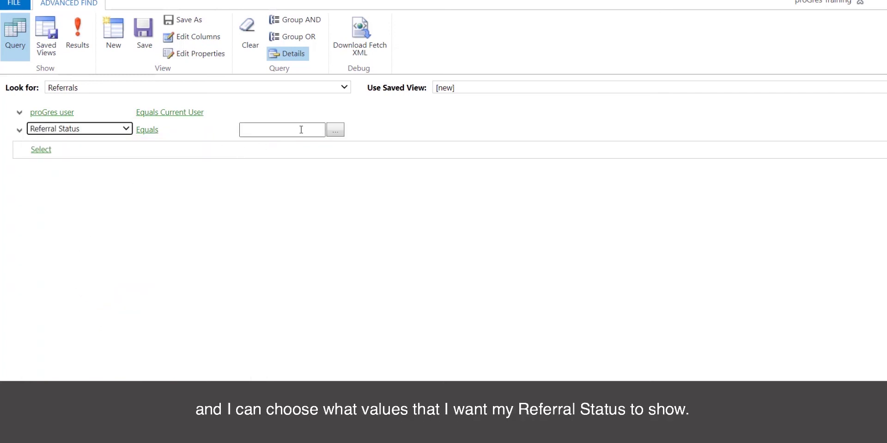
left_click(335, 130)
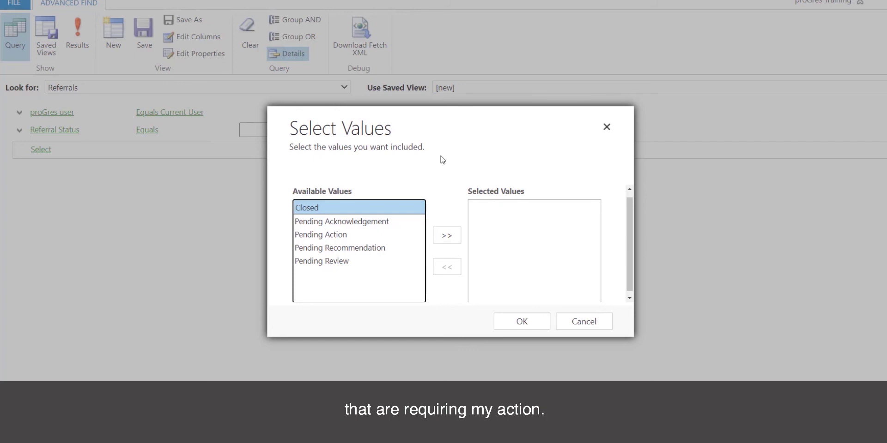
left_click(390, 223)
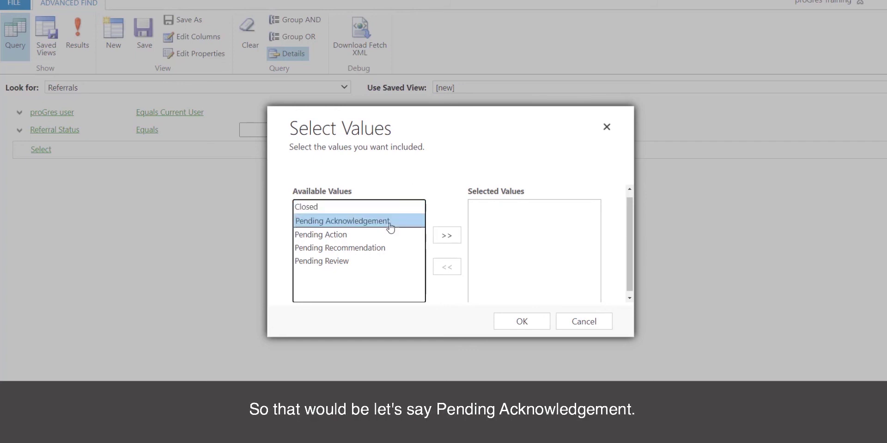
left_click(447, 236)
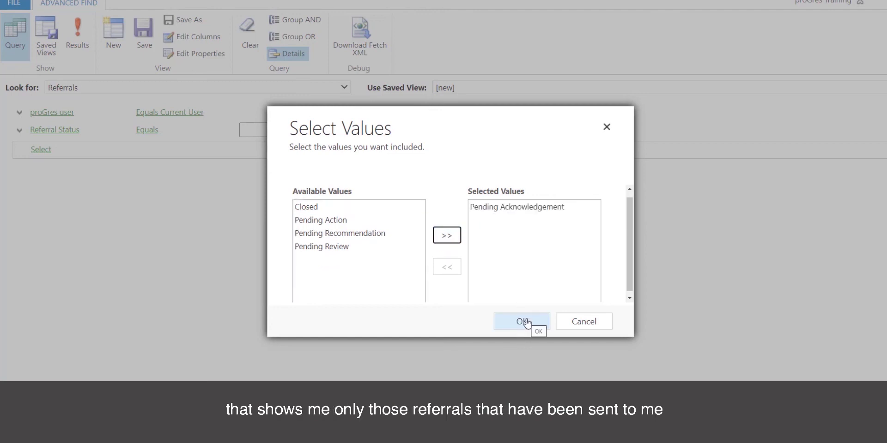
left_click(527, 323)
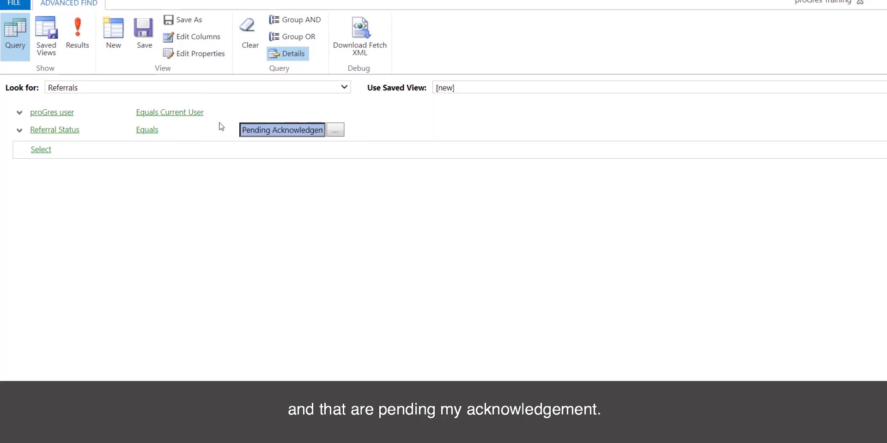
Step: Save the query as a new view named "Referral Pending My Acknowledgement"
left_click(144, 46)
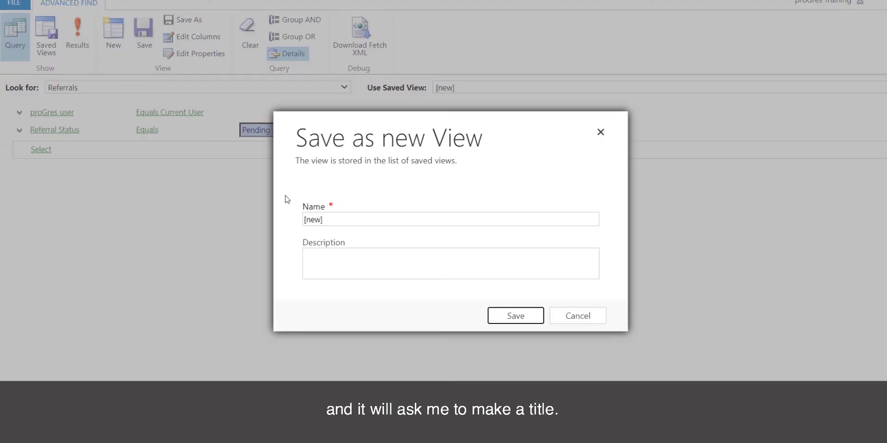
left_click(303, 221)
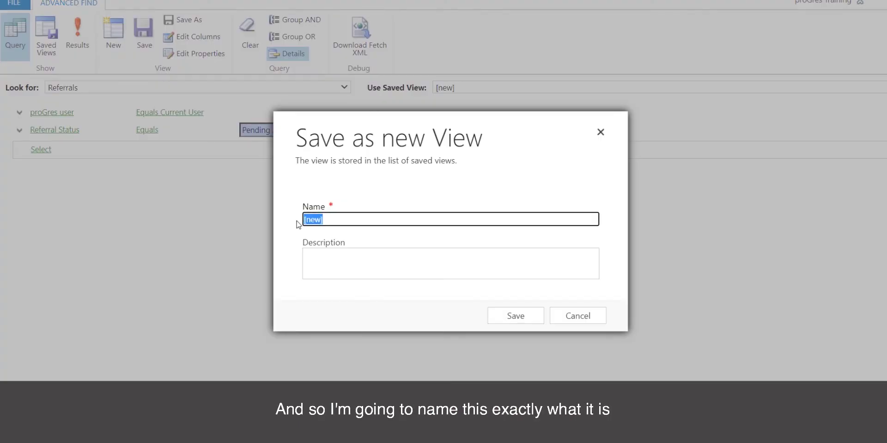
type("Referra")
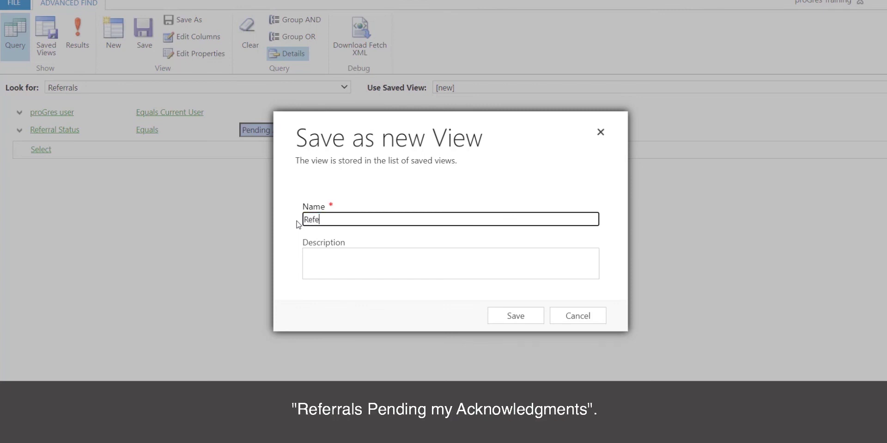
type("l Pending My Acknowledgement")
left_click(519, 316)
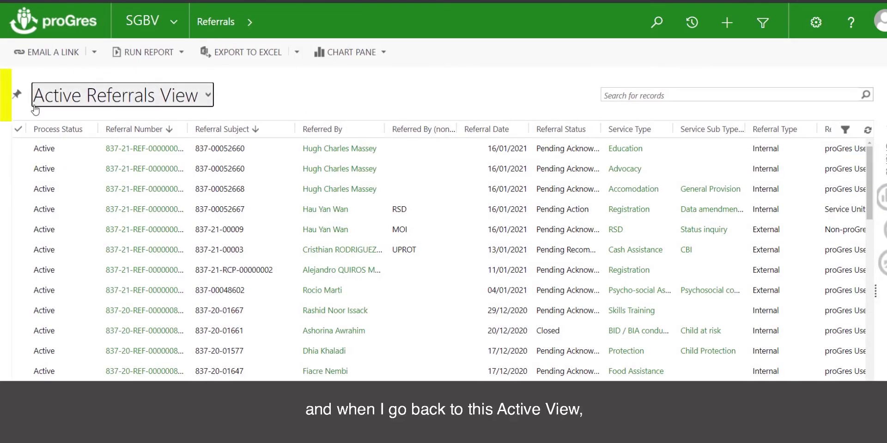
Step: Switch the Referrals list to the personal view Referral Pending My Acknowledgement
left_click(208, 96)
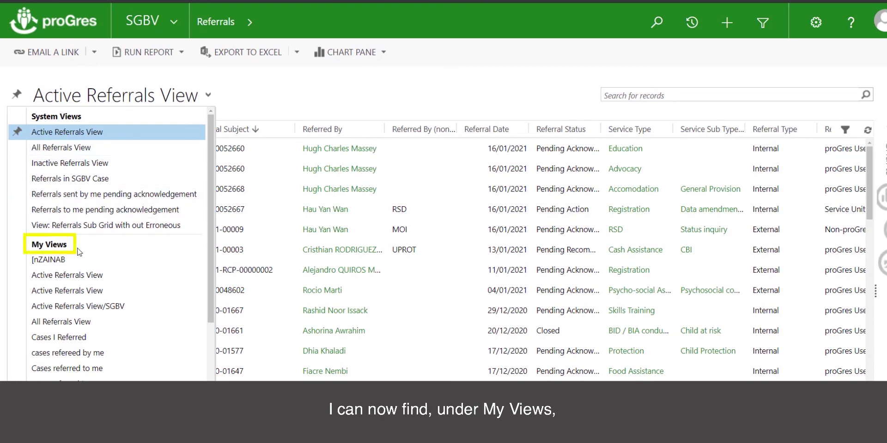
scroll(129, 339, "down", 6)
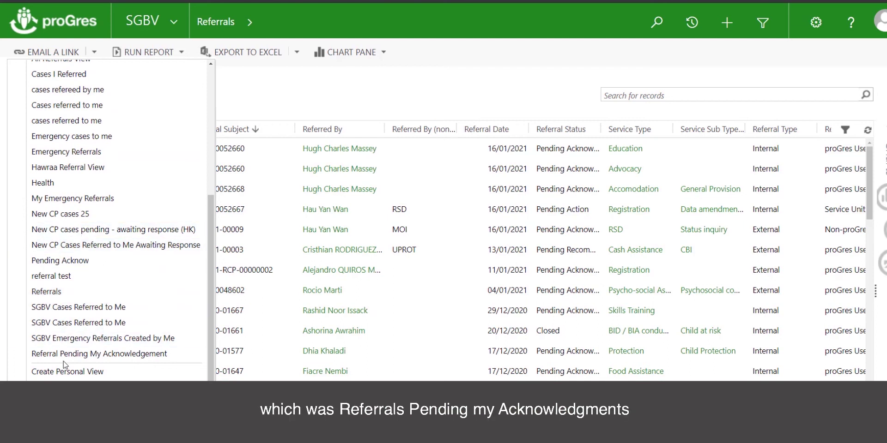
left_click(91, 356)
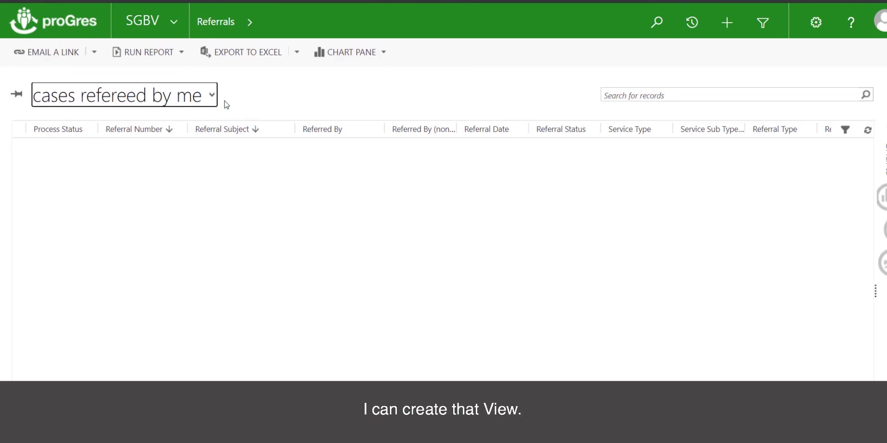
Step: Start another personal view for referrals and filter it on Referred By with the operator Equals Current User
left_click(211, 94)
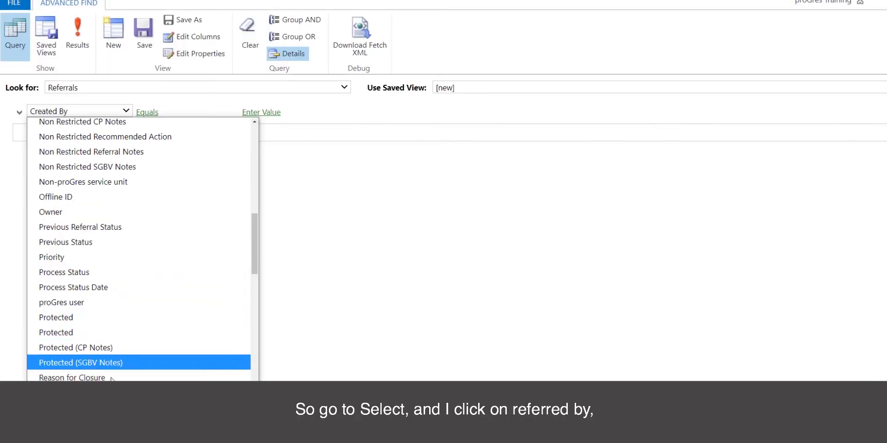
scroll(95, 367, "down", 6)
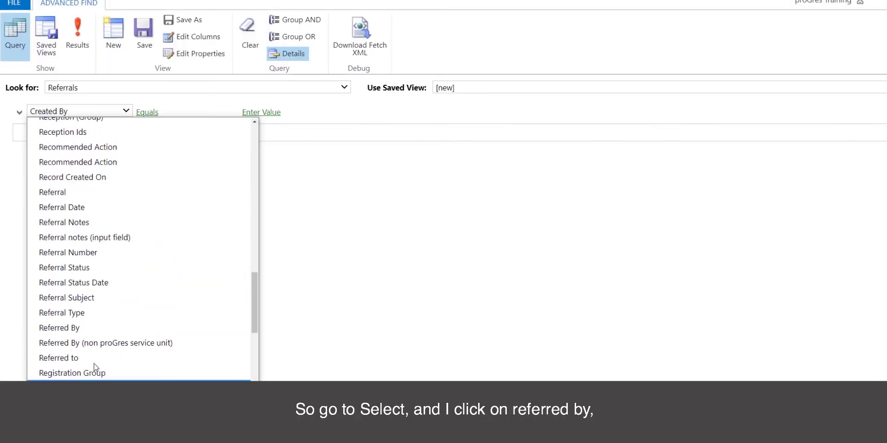
left_click(66, 327)
left_click(147, 112)
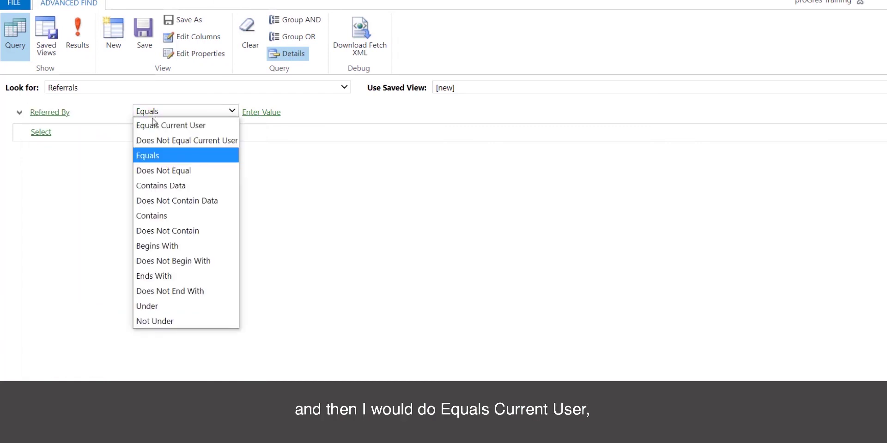
left_click(155, 126)
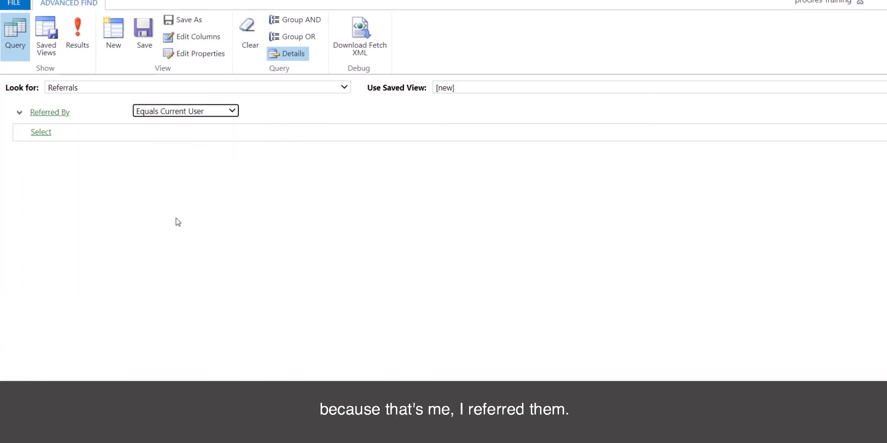
Step: Add a Referral Status criterion beneath the Referred By criterion
mouse_move(46, 139)
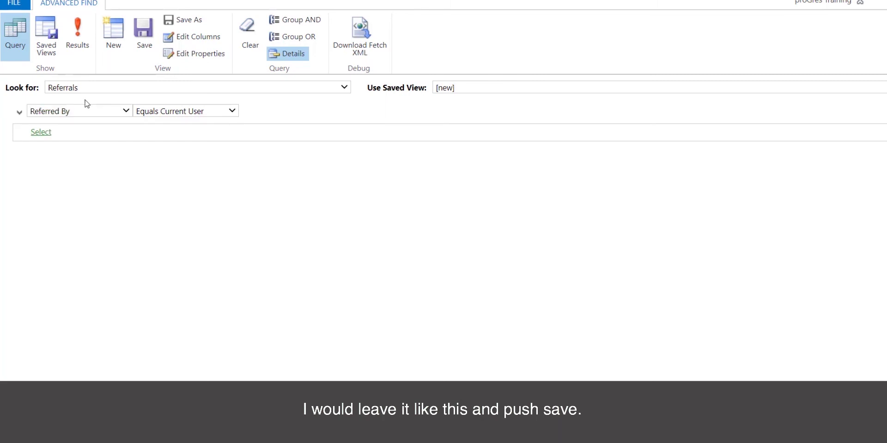
left_click(233, 133)
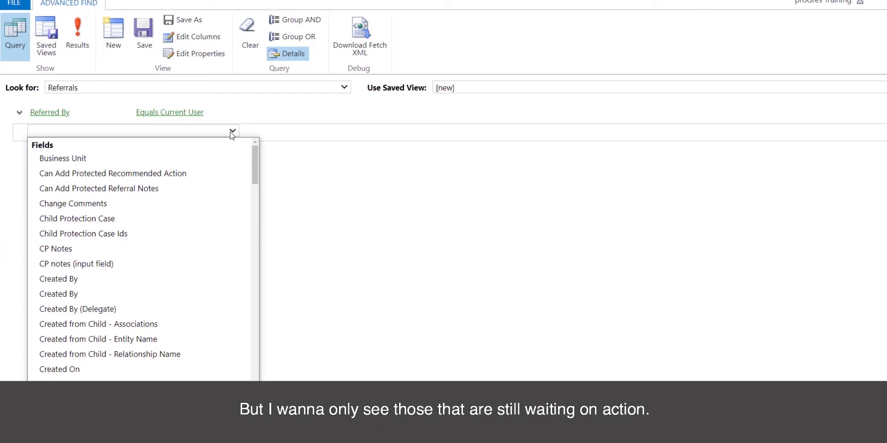
left_click_drag(253, 162, 254, 294)
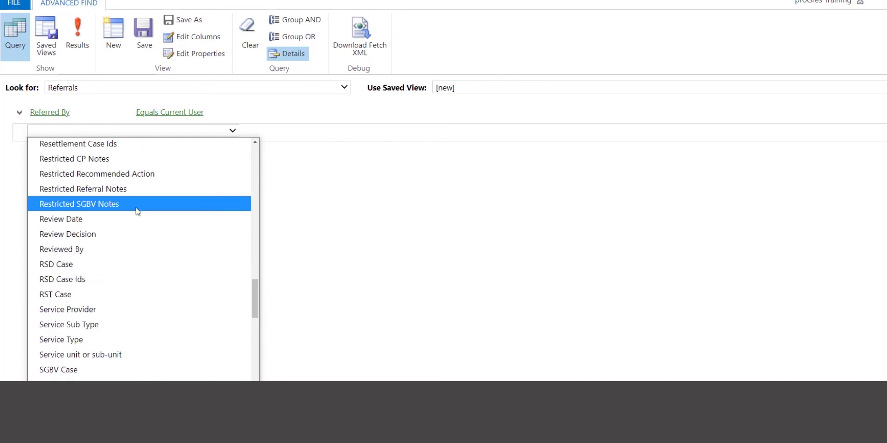
left_click(255, 143)
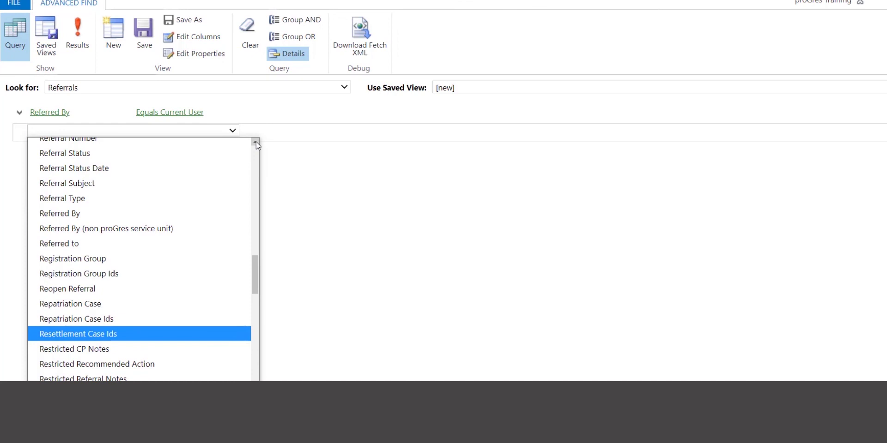
left_click(100, 153)
Step: Set the Referral Status criterion to include Pending Acknowledgement, Pending Action, Pending Recommendation and Pending Review, leaving out Closed
left_click(277, 130)
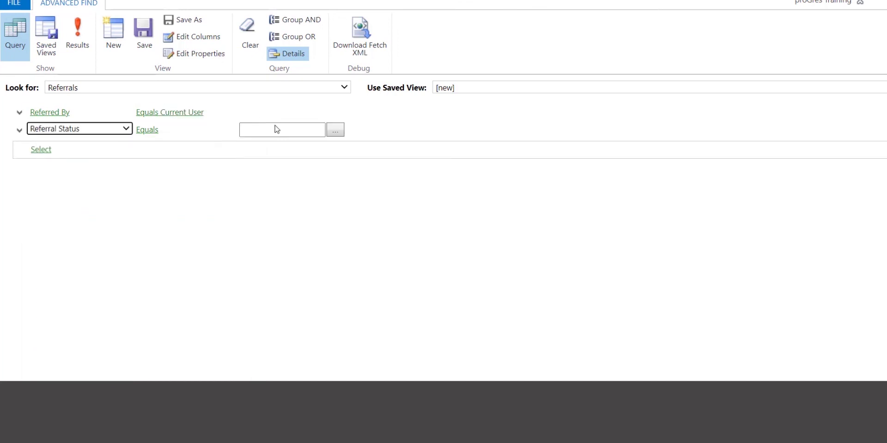
left_click(333, 132)
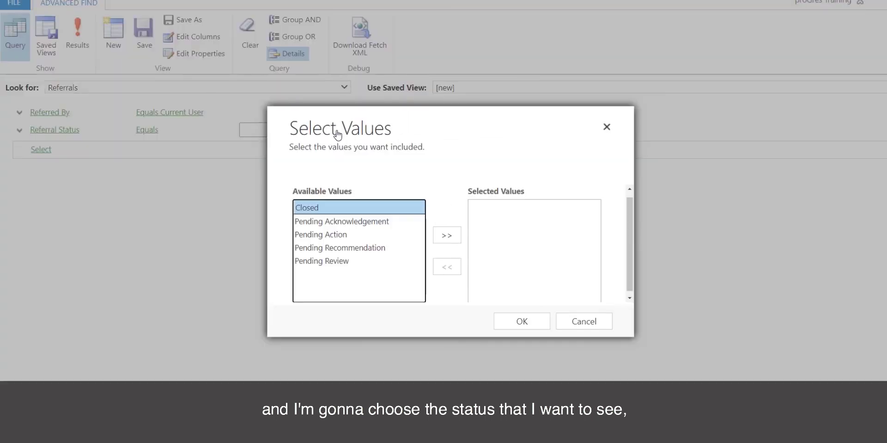
left_click(353, 222)
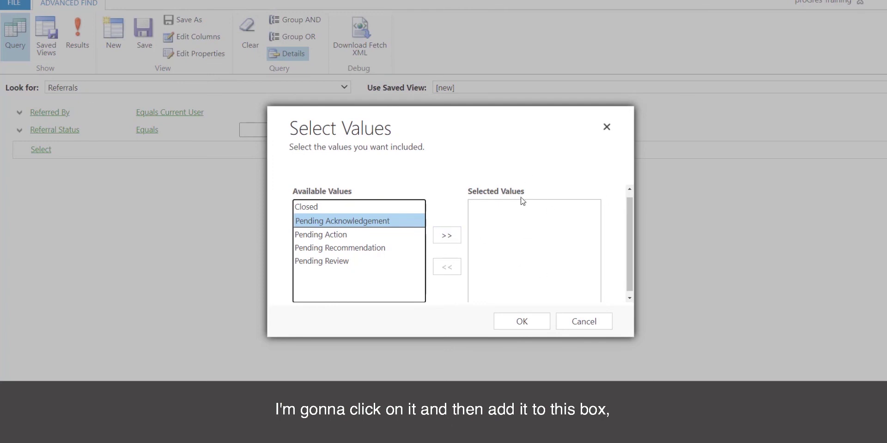
left_click(446, 235)
left_click(368, 222)
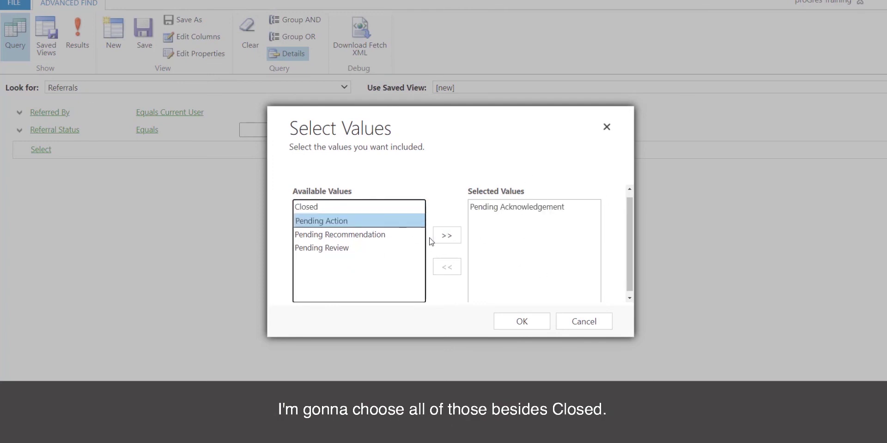
left_click(446, 235)
left_click(368, 221)
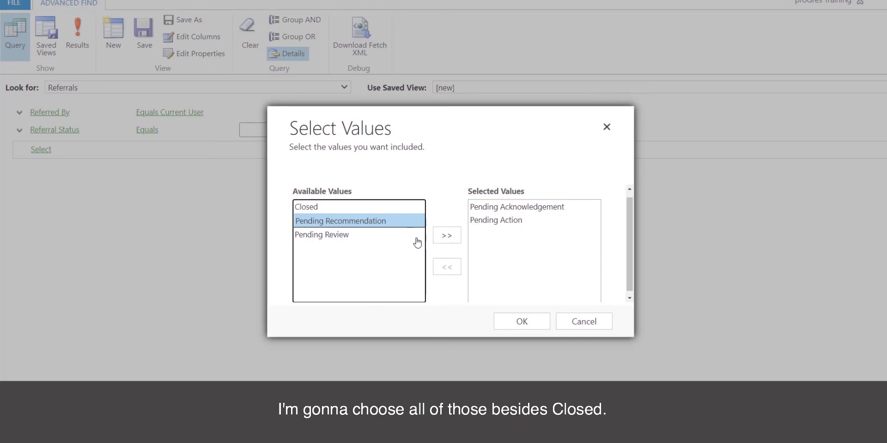
left_click(446, 236)
left_click(405, 222)
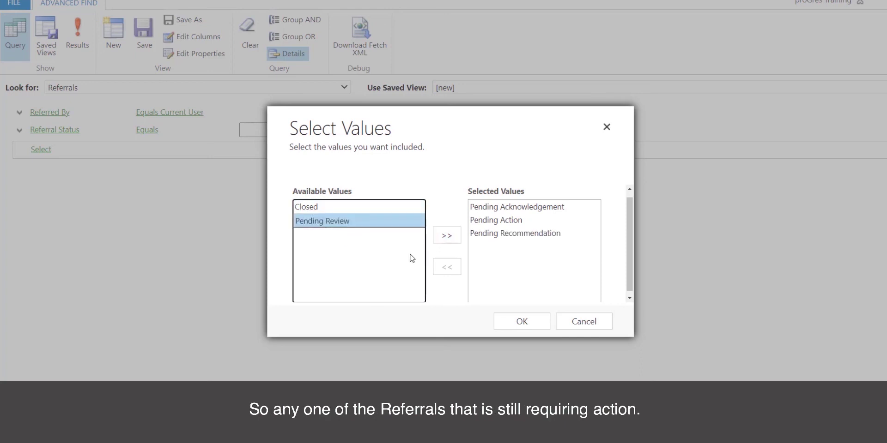
left_click(447, 235)
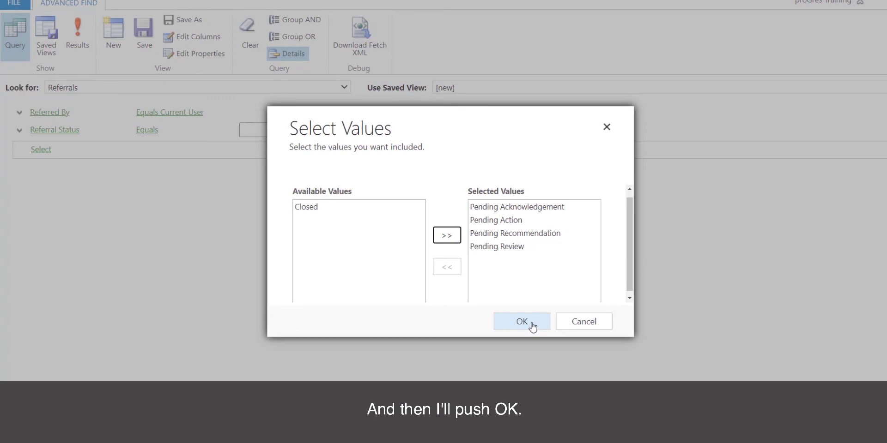
left_click(521, 322)
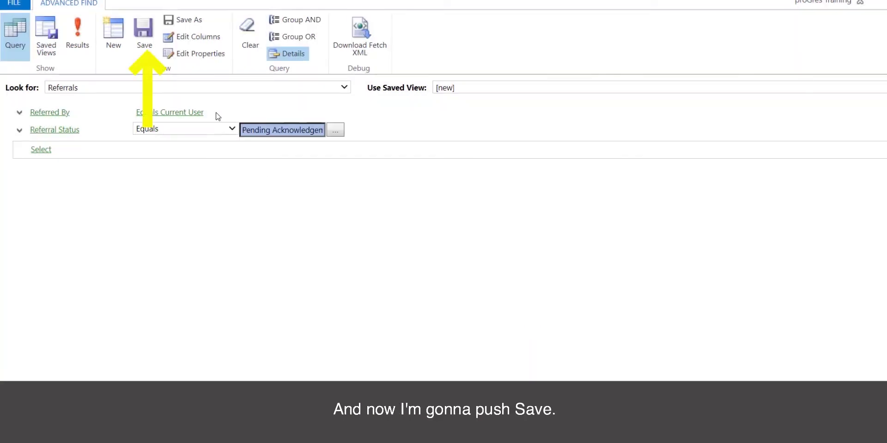
Step: Save the query as a new view named "Cases I referred still requiring action" and close the query window
left_click(144, 32)
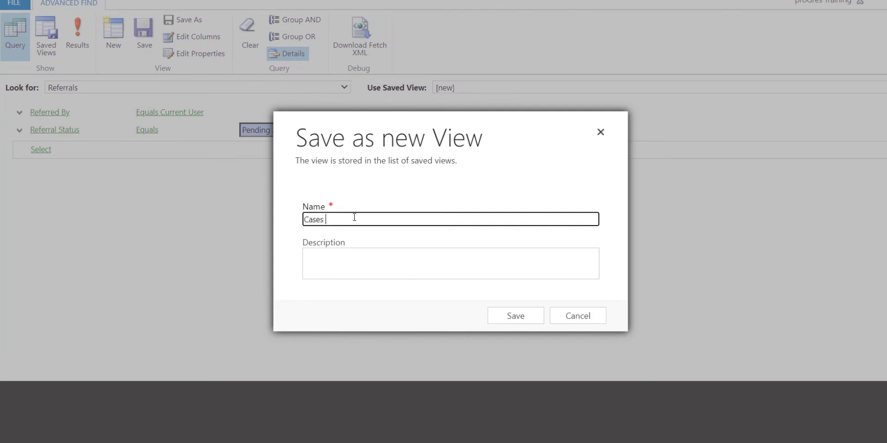
type("Cases I referred still requiring action")
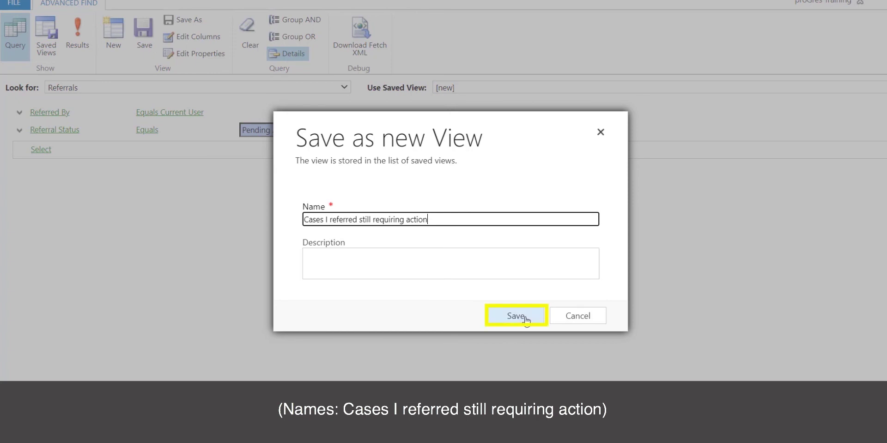
left_click(512, 316)
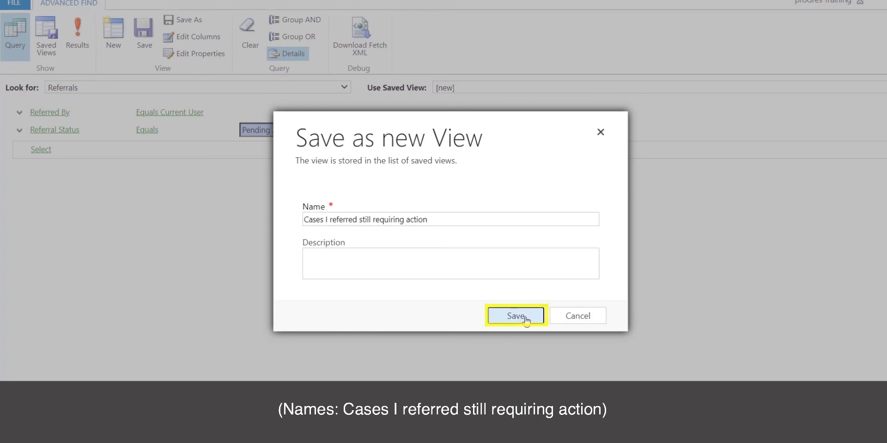
key("alt+F4")
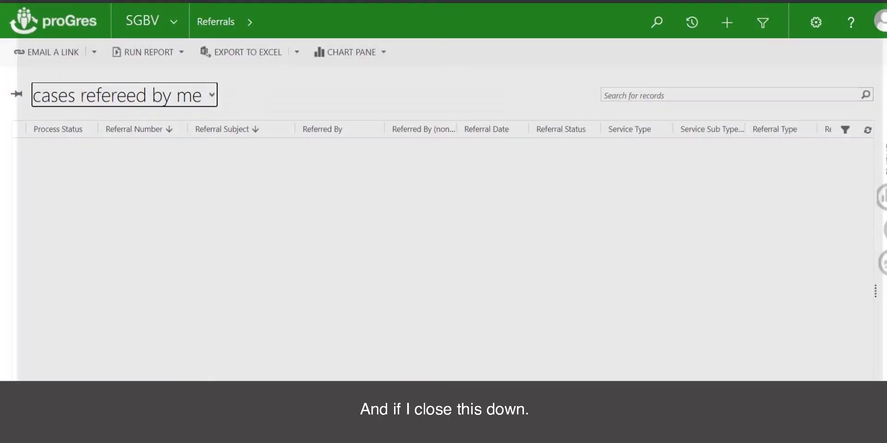
Step: Switch the Referrals list to the personal view Cases I referred still requiring action
left_click(211, 96)
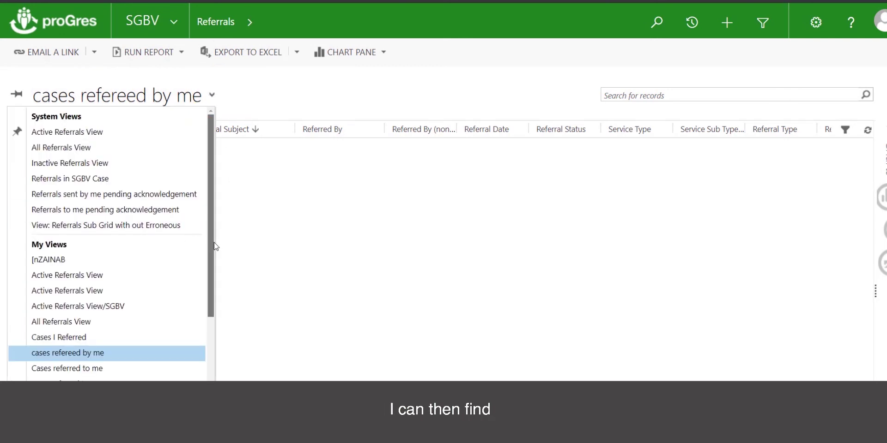
scroll(219, 286, "down", 3)
scroll(221, 316, "down", 2)
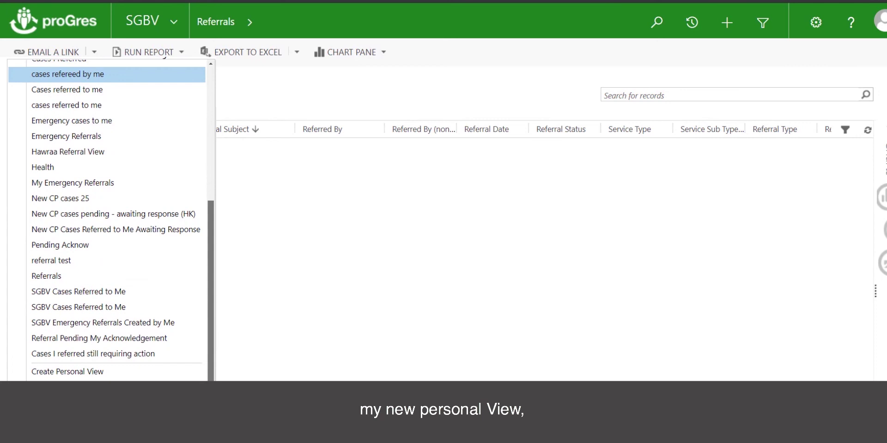
left_click(88, 360)
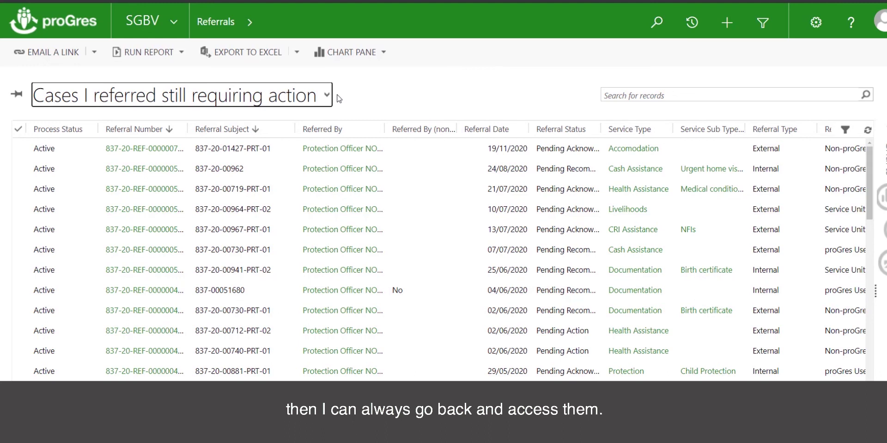
Step: Open the SGBV Cases list in the SGBV module
left_click(173, 21)
left_click(97, 156)
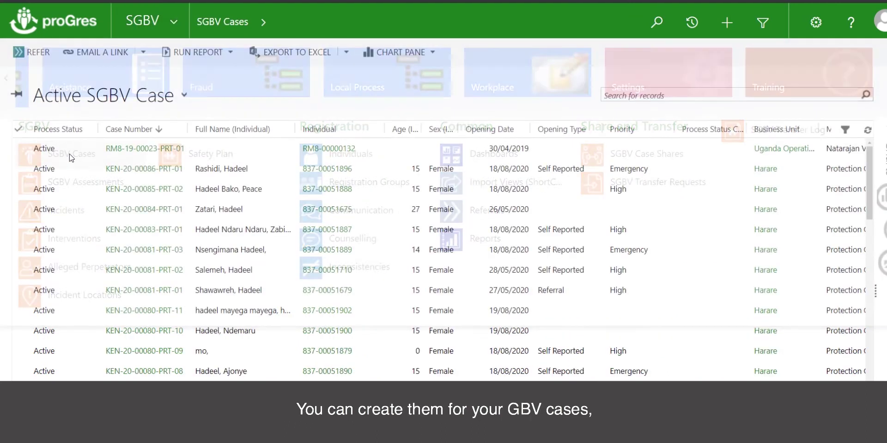
Step: Open the BIA list in the Child Protection module and switch it to the personal view BIA pending interview
left_click(175, 26)
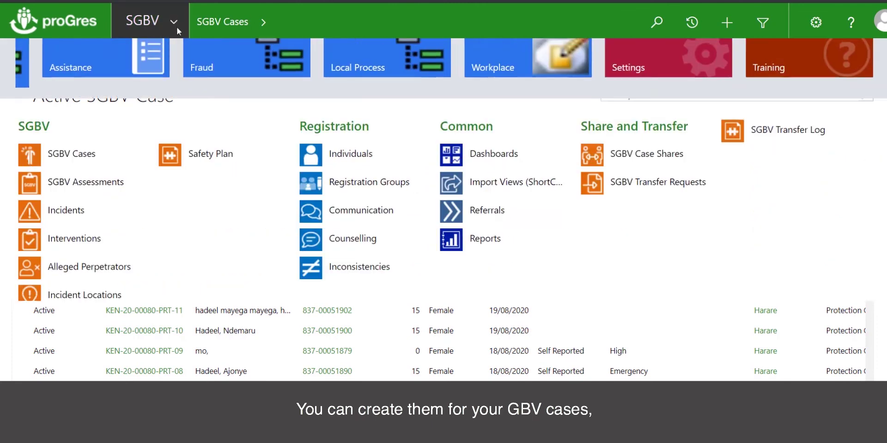
left_click(5, 81)
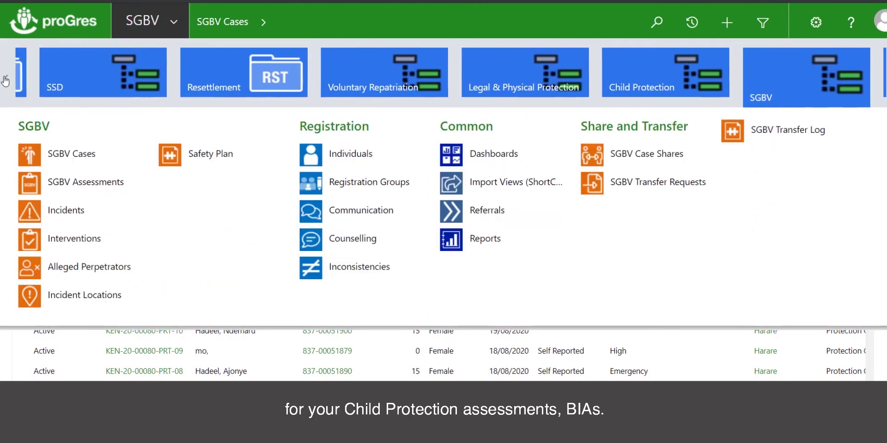
left_click(686, 71)
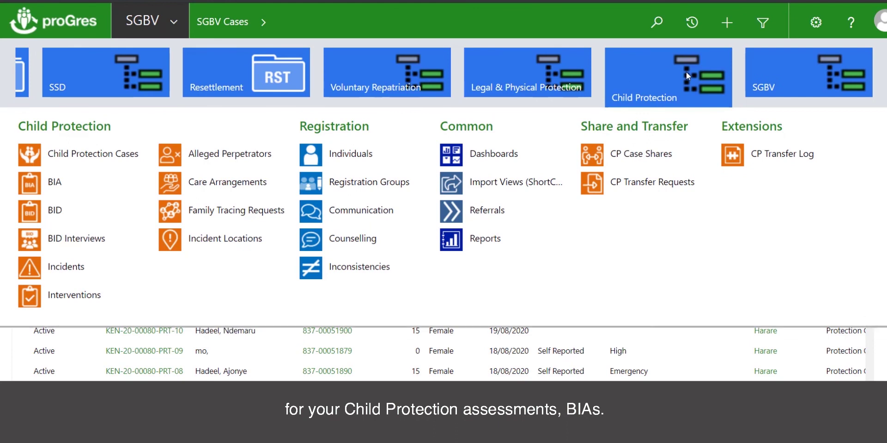
left_click(54, 189)
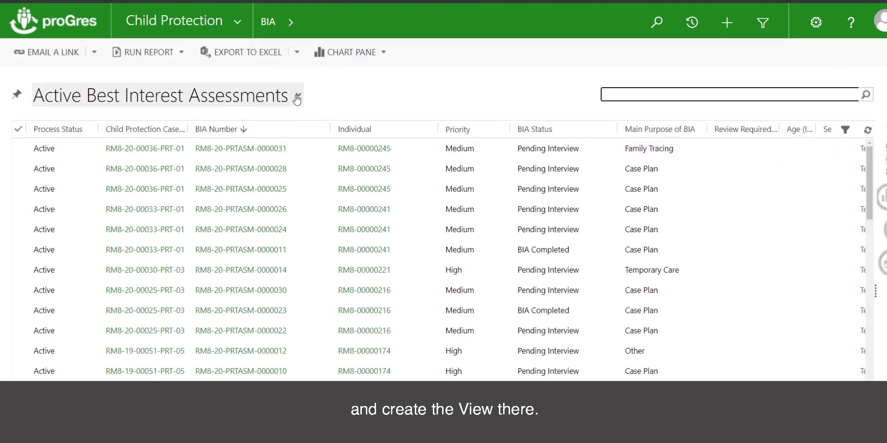
left_click(299, 97)
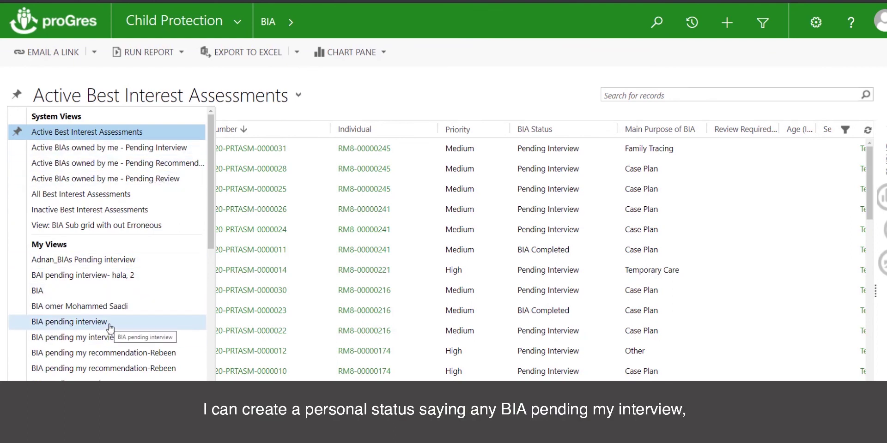
left_click(70, 322)
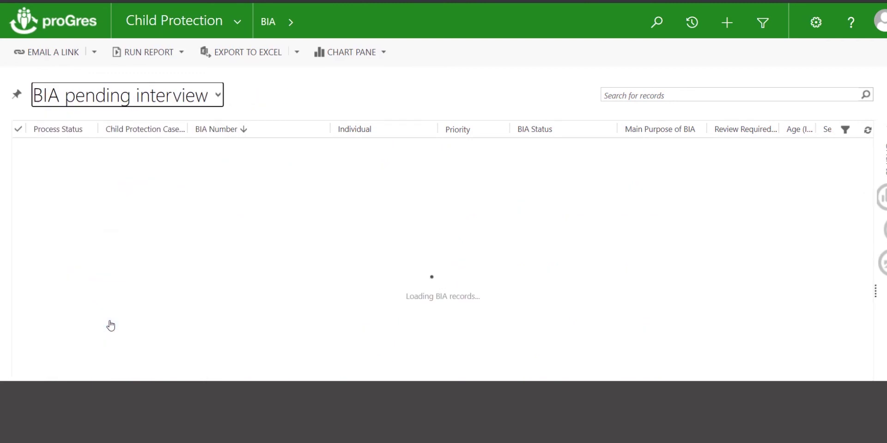